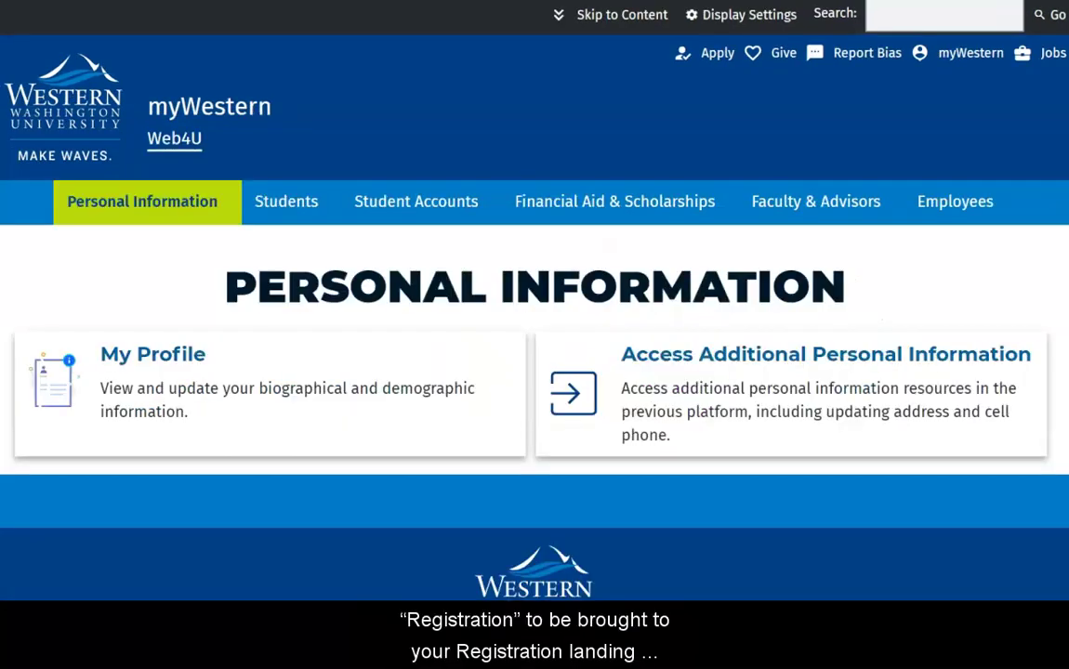
- Go to class registration in the student area and choose Fall 2022 as the registration term
click(286, 202)
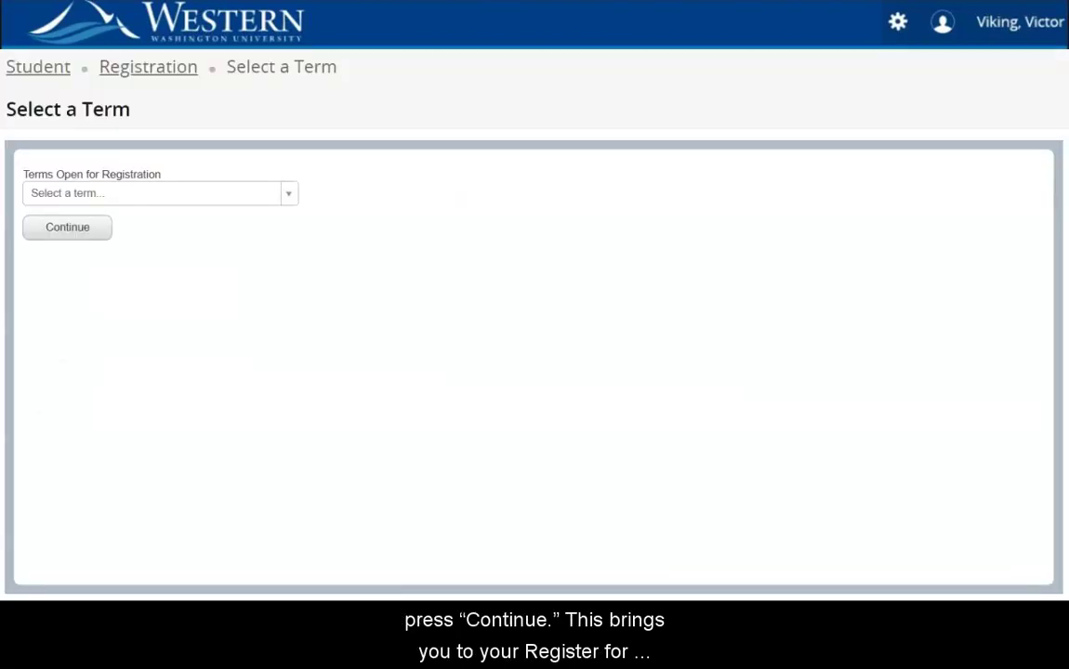
click(160, 192)
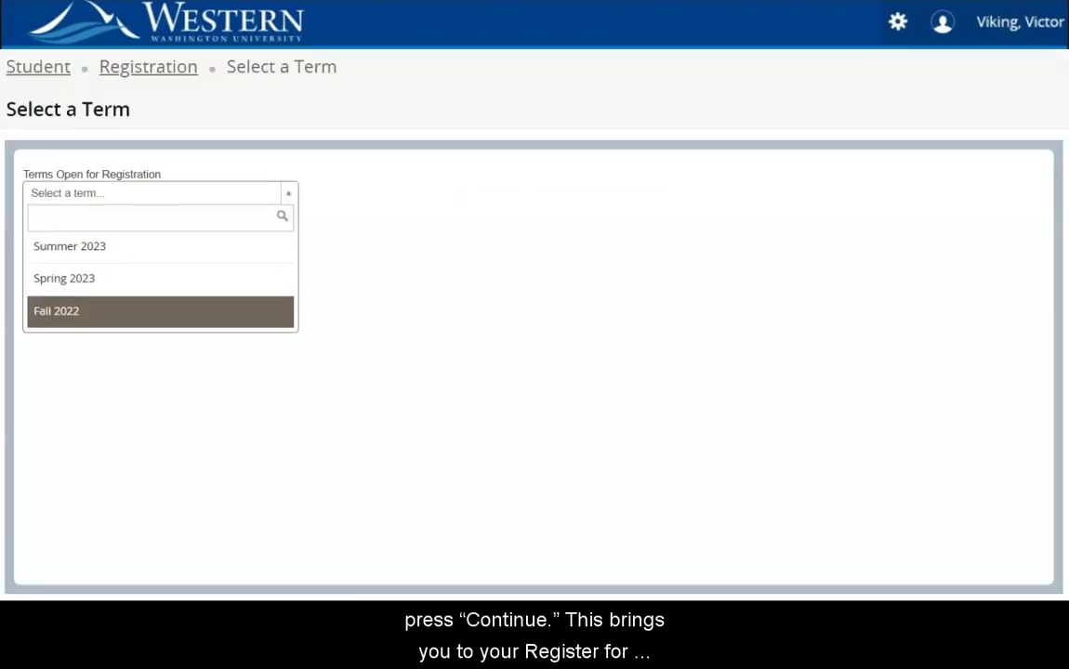
click(160, 311)
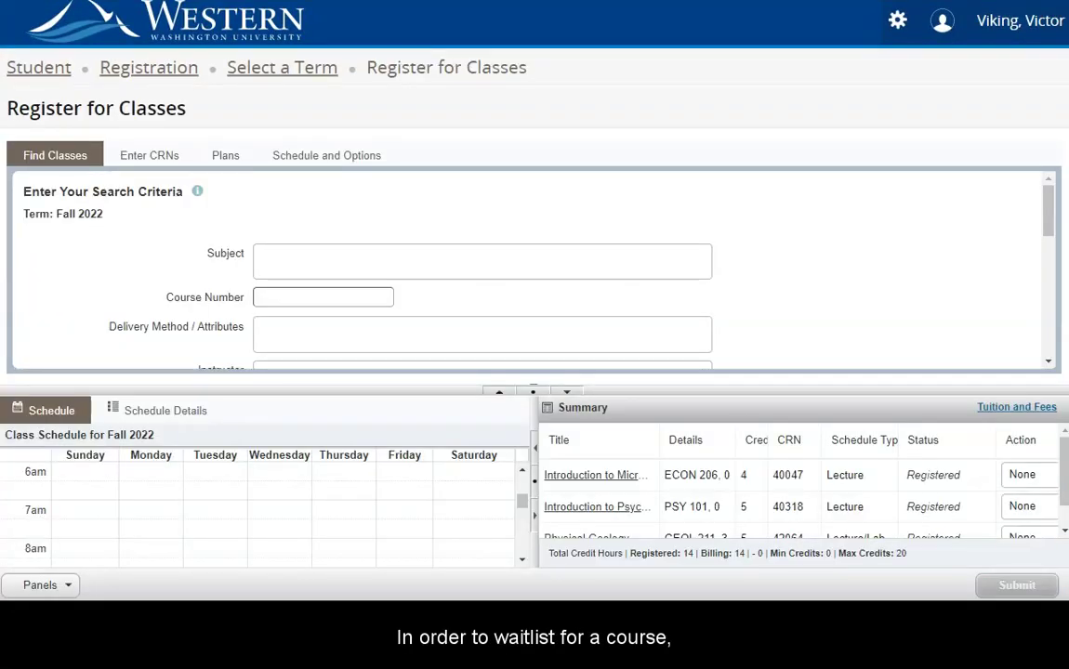
- Look up the course with CRN 43164 by its reference number and add it to the registration summary
click(149, 155)
click(125, 257)
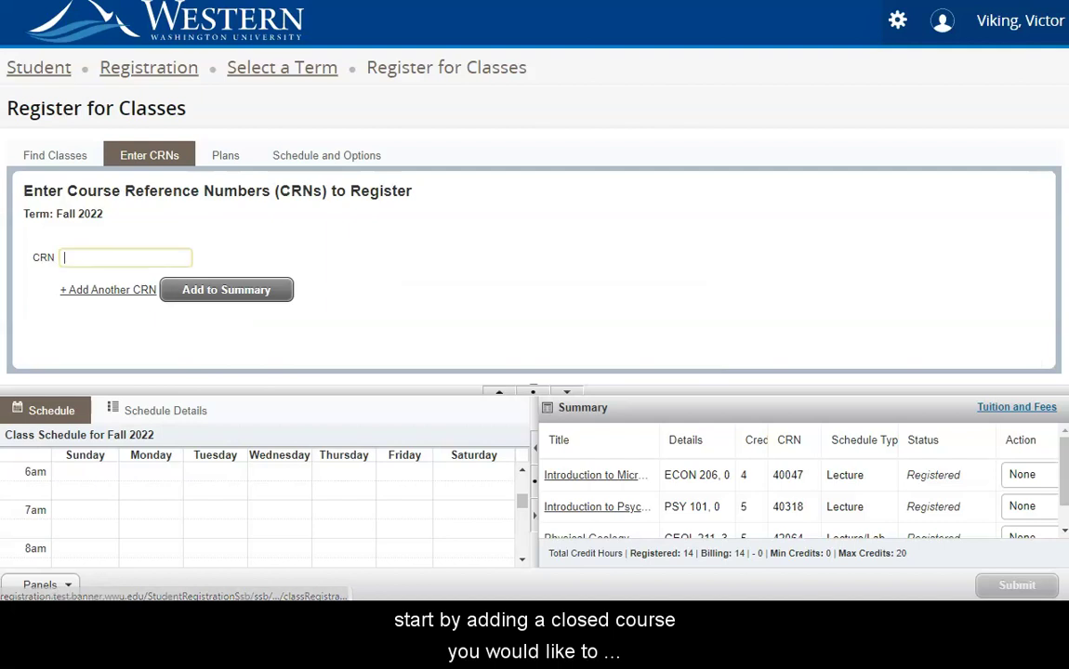
text(43)
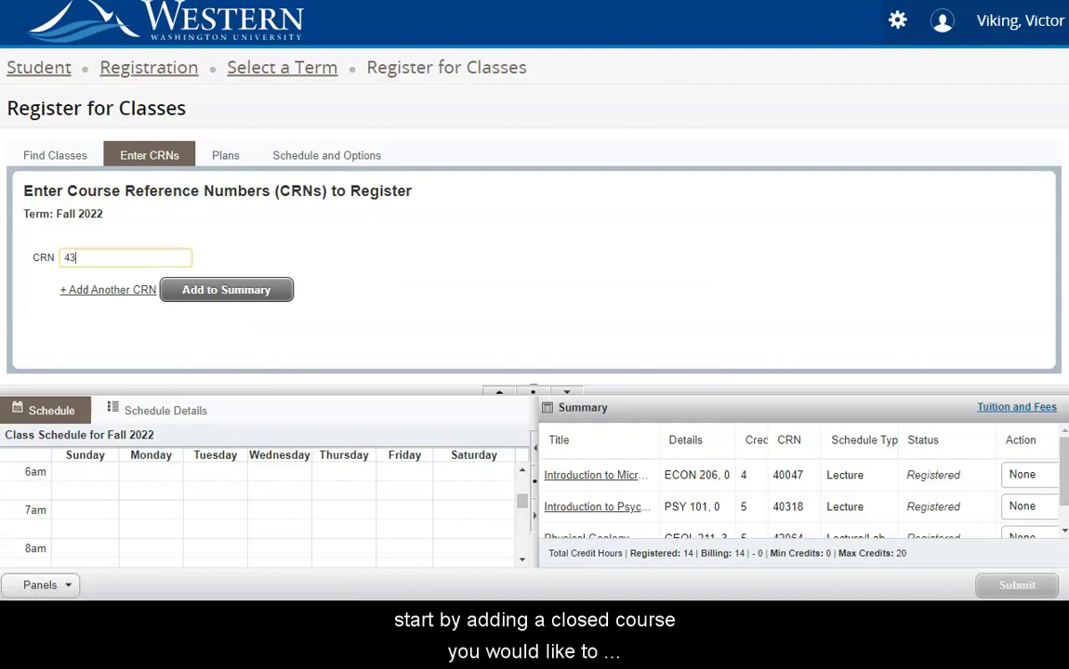
text(164)
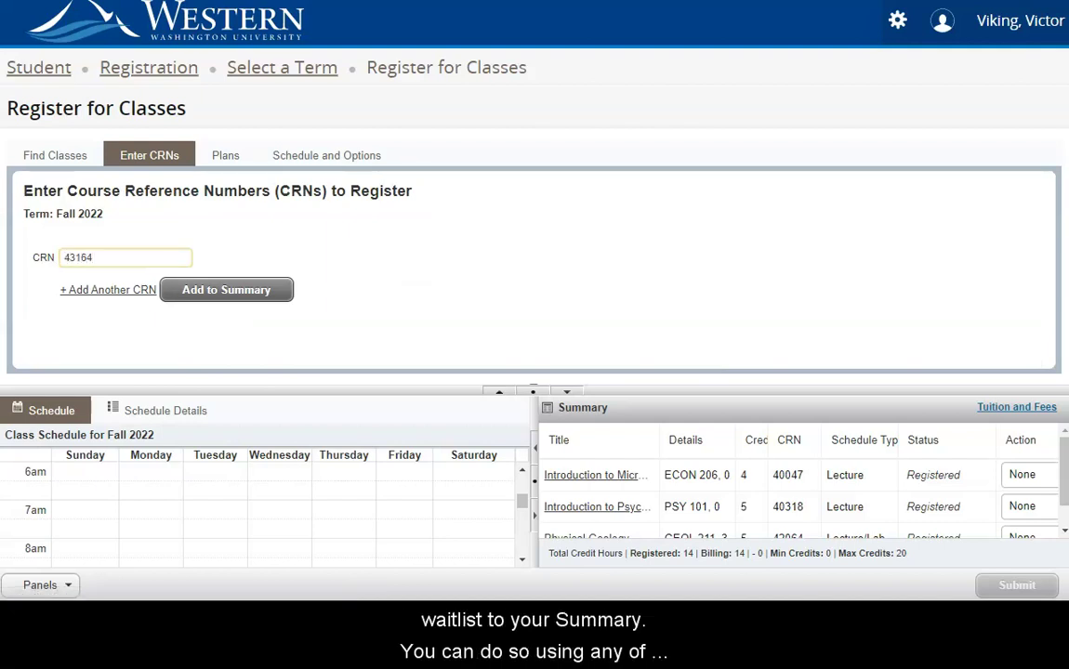
key(Tab)
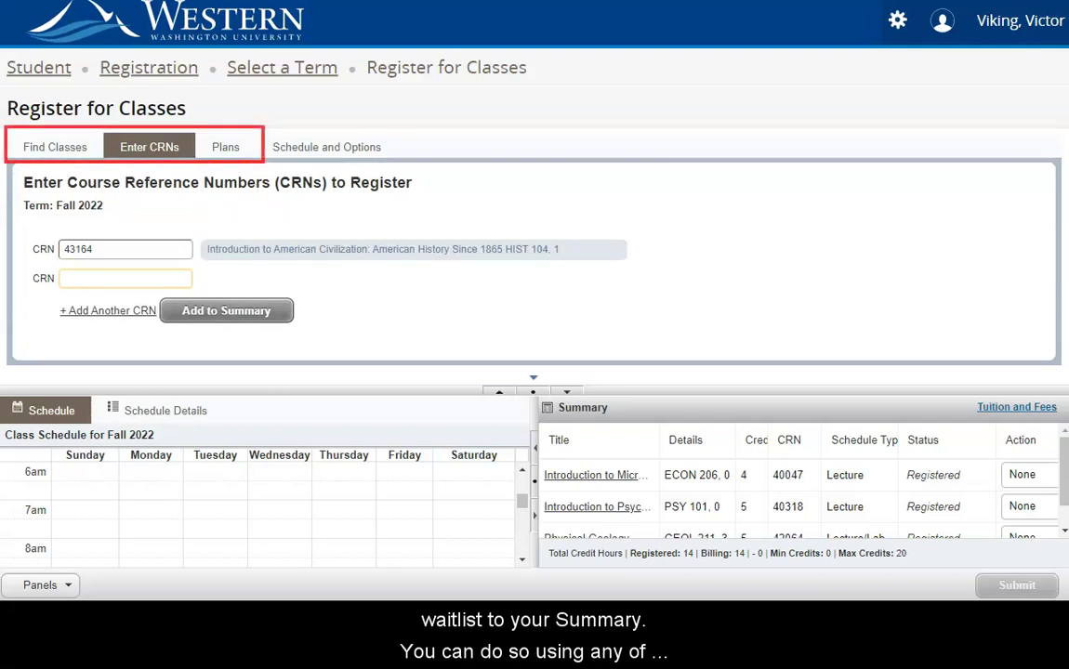
click(226, 309)
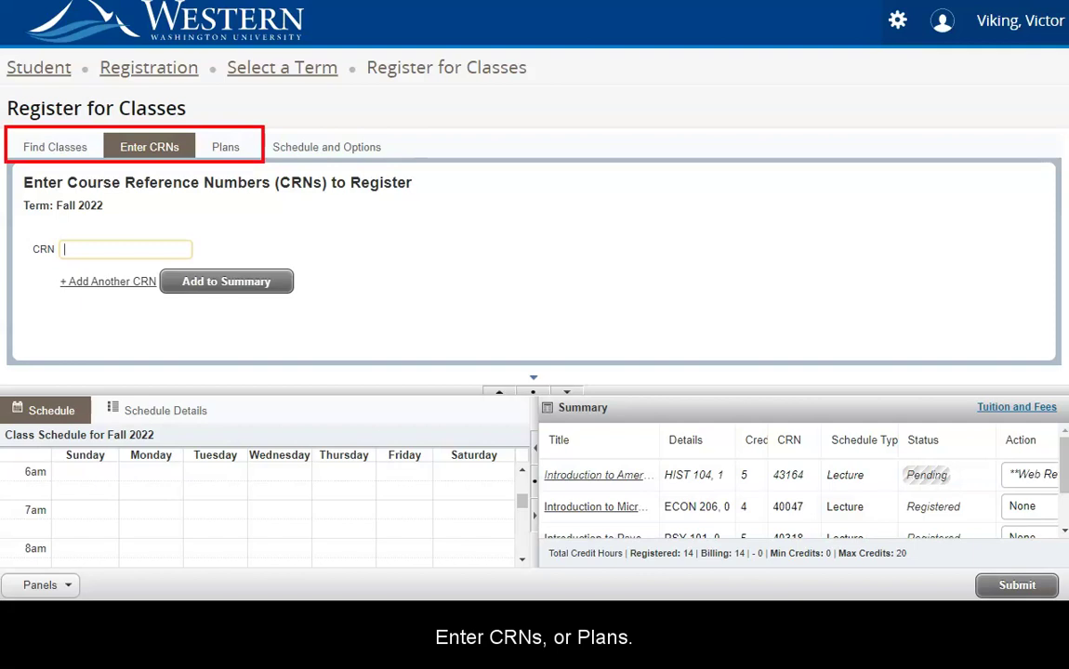
- Set the action for HIST 104 in the summary to WAITLIST REQUEST and submit it
drag(1063, 465, 1063, 496)
drag(956, 531, 1063, 470)
click(1043, 465)
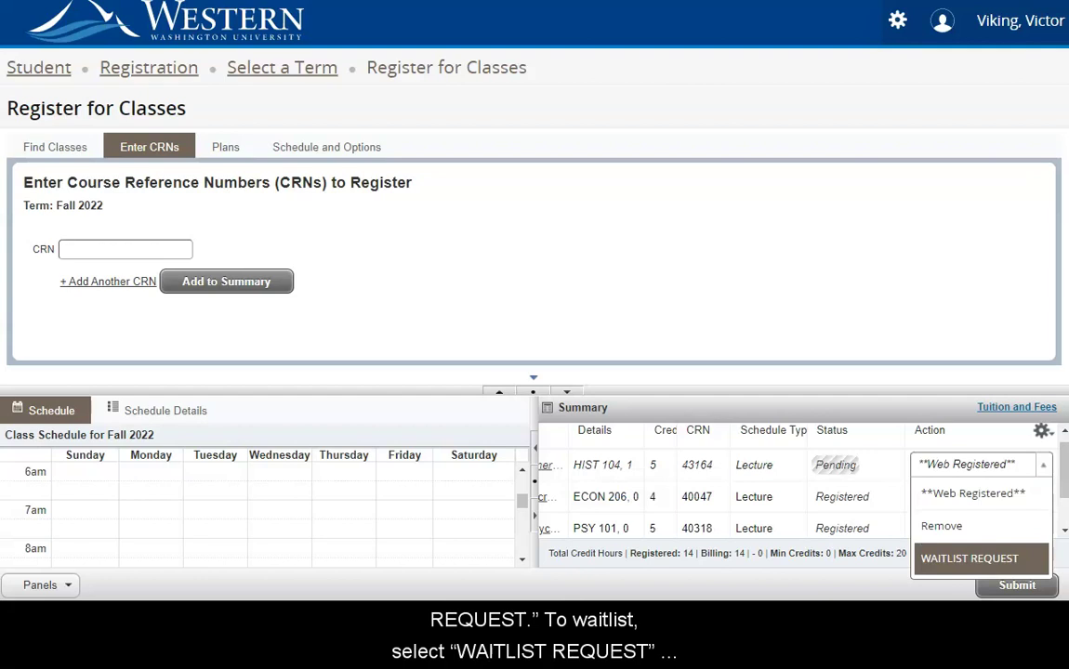
click(981, 559)
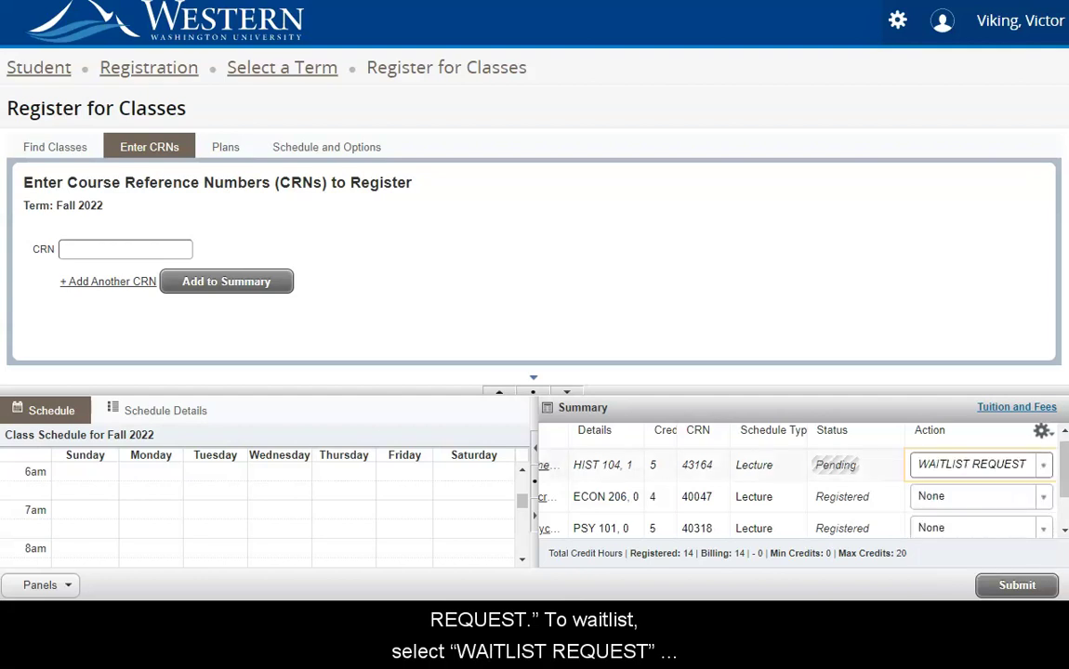
click(1016, 585)
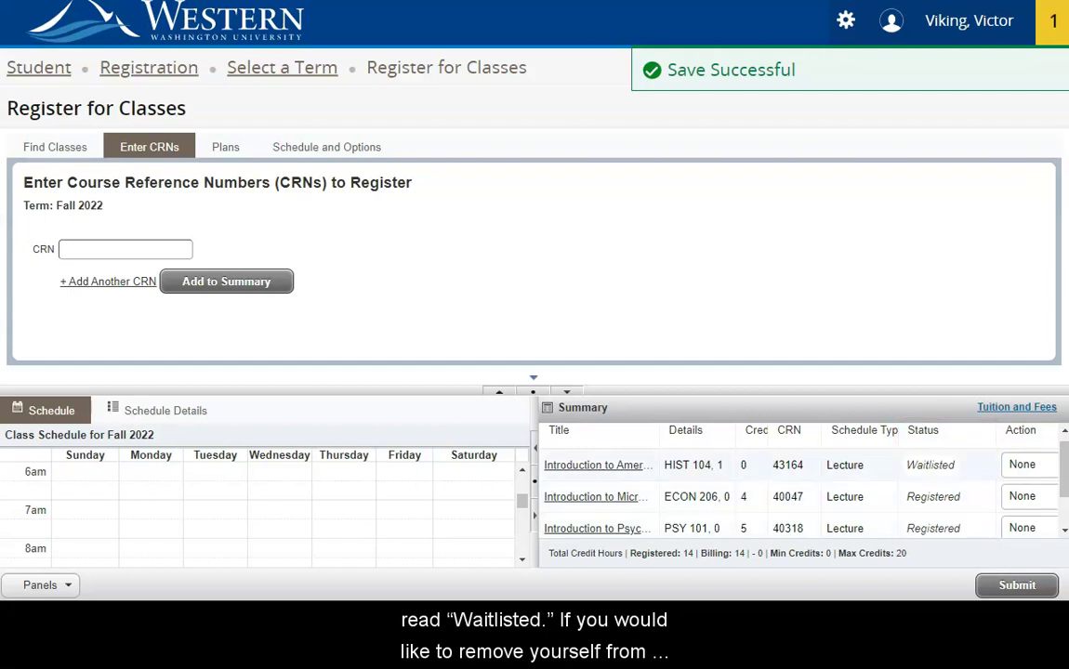
- Remove HIST 104 from the waitlist by submitting the Web Delete action for it
click(1030, 465)
click(1039, 526)
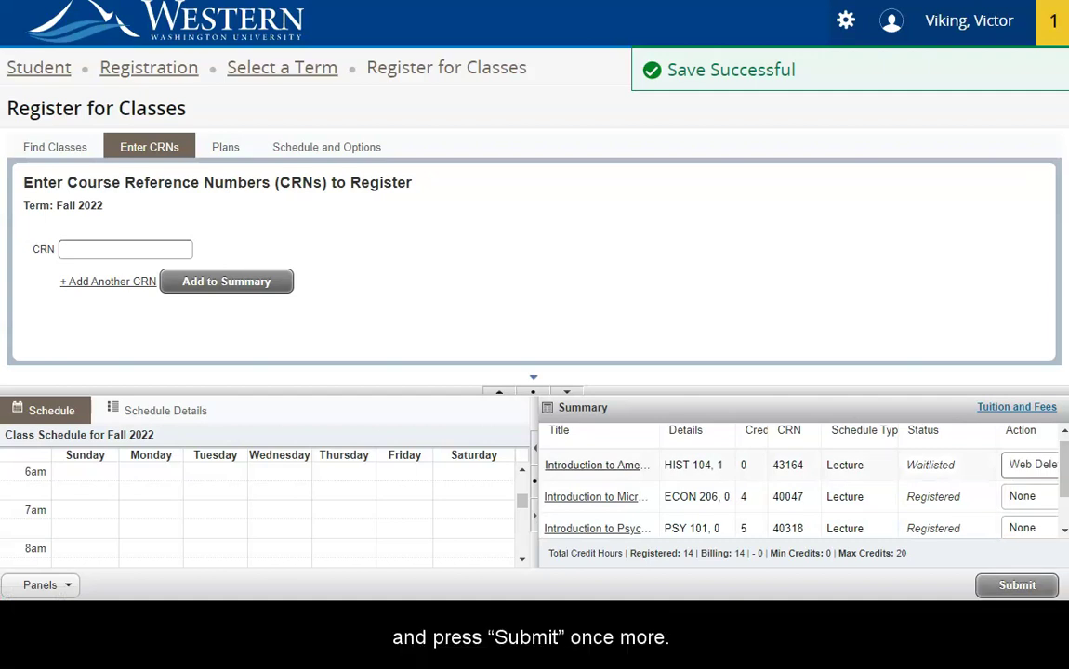
click(1016, 585)
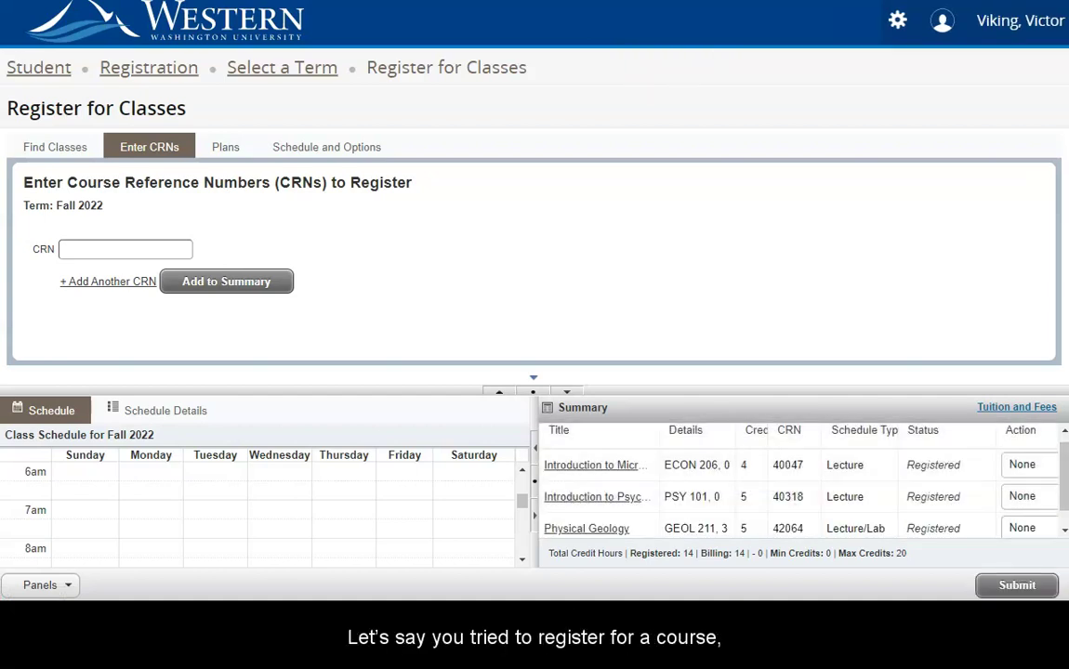
- Add CRN 43164 to the summary again and try to register for it with the **Web Registered** action
click(125, 249)
text(4)
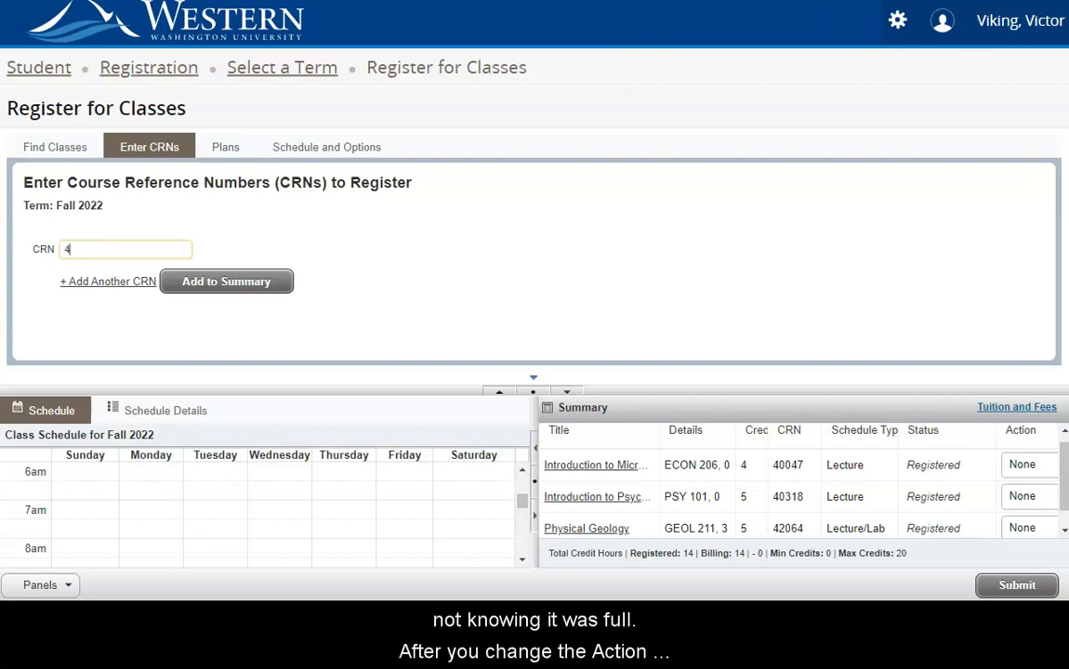
text(3164)
key(Tab)
click(225, 310)
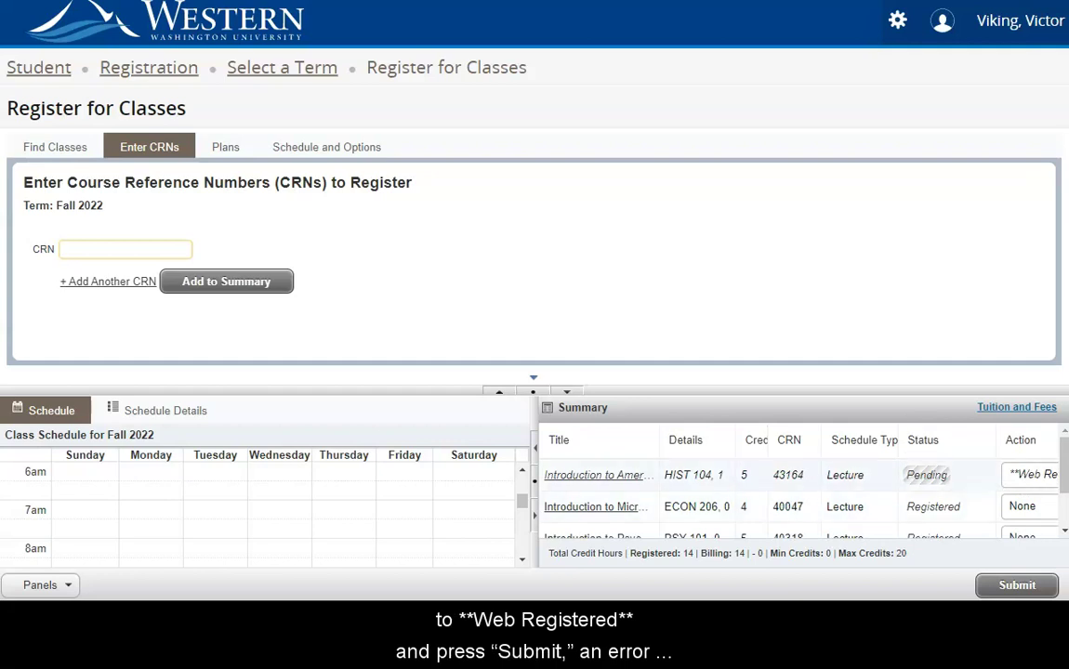
click(1016, 585)
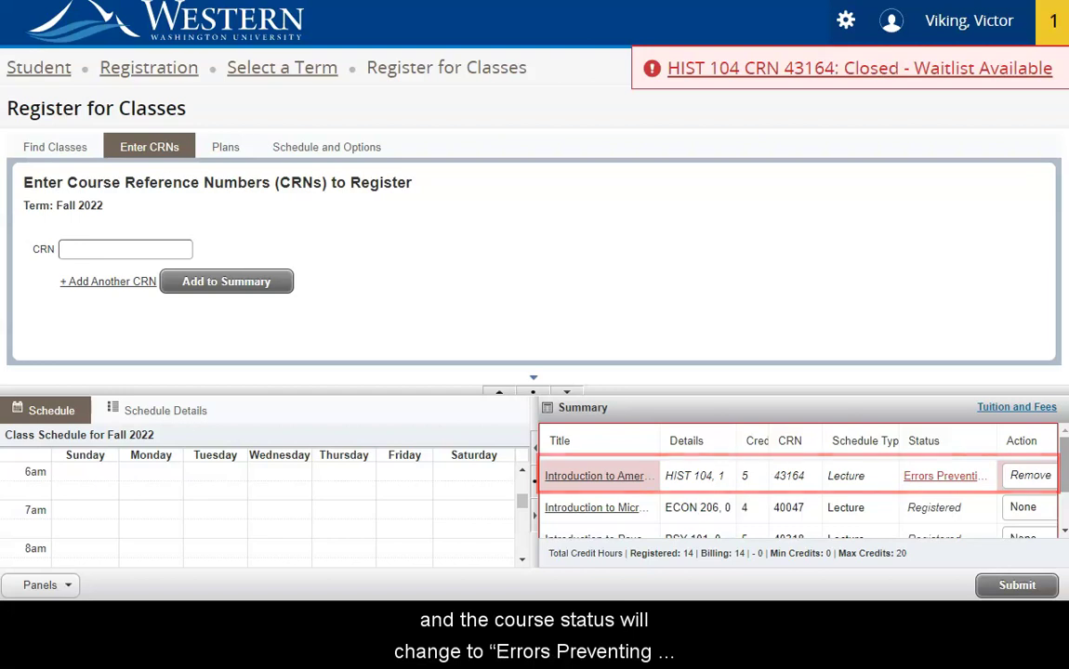
- Change the action for the rejected HIST 104 entry to WAITLIST REQUEST and submit it
drag(1062, 463, 1063, 495)
drag(760, 530, 840, 530)
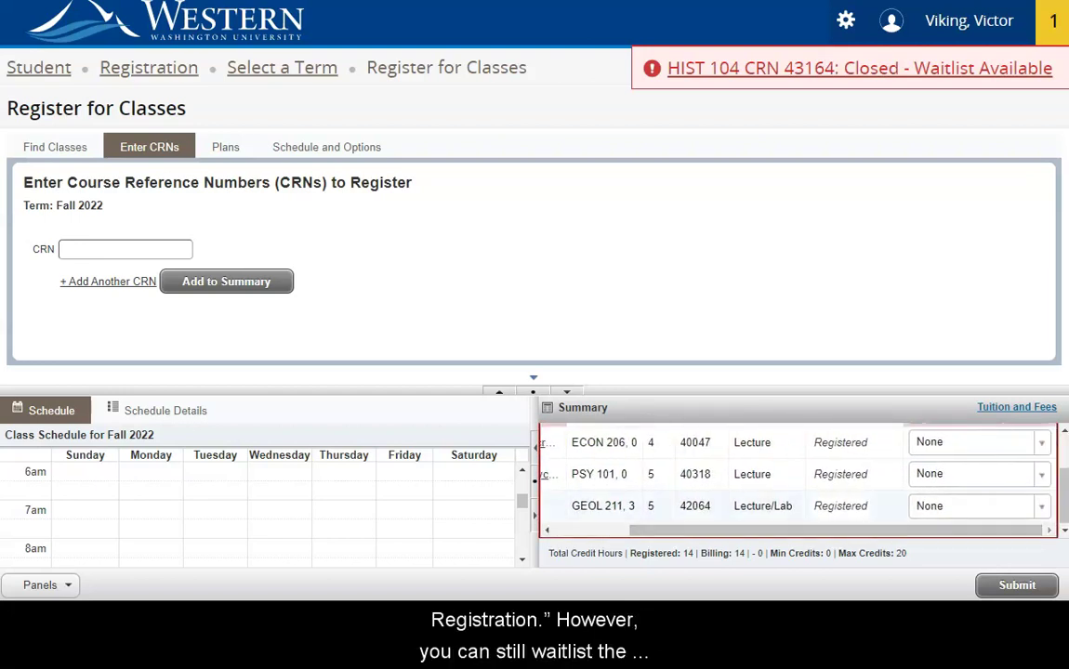
drag(1063, 496, 1063, 466)
click(1041, 470)
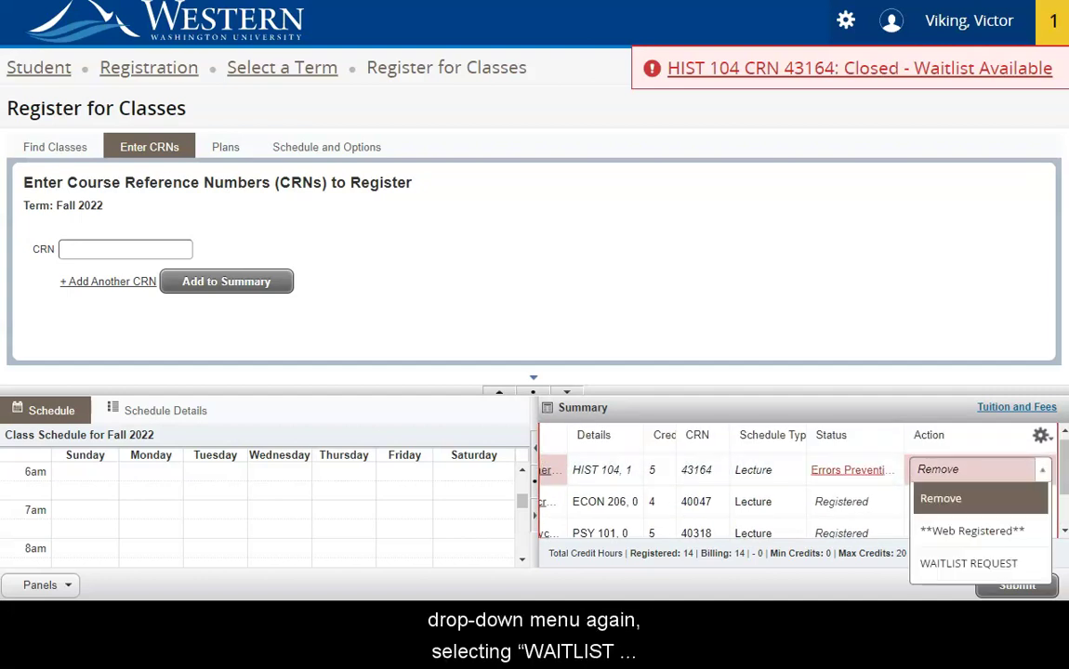
click(969, 563)
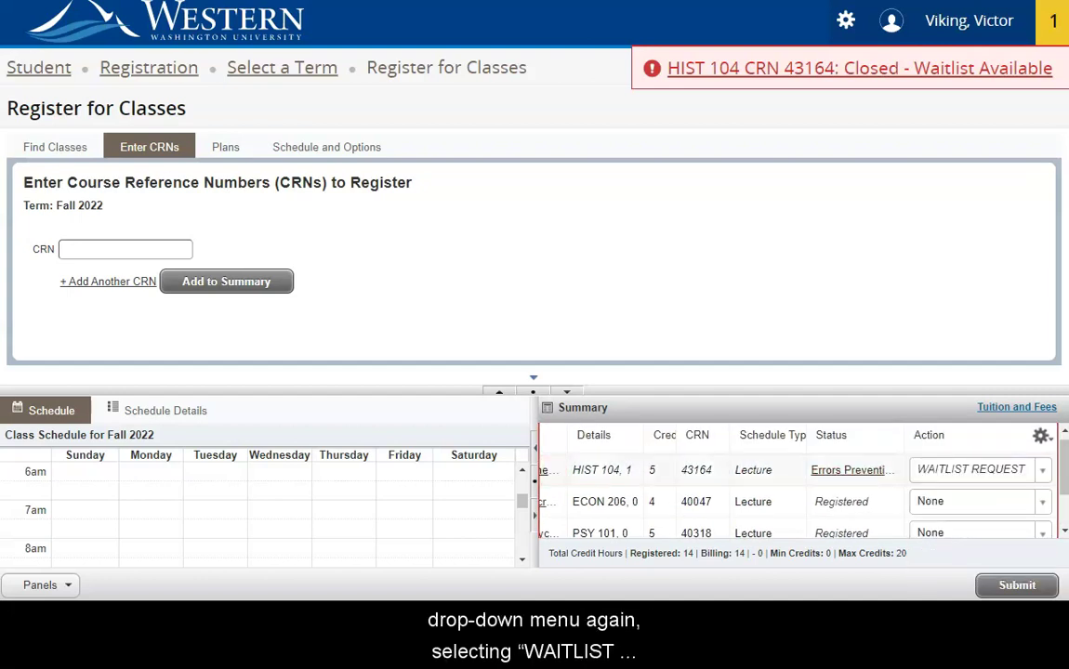
click(1016, 585)
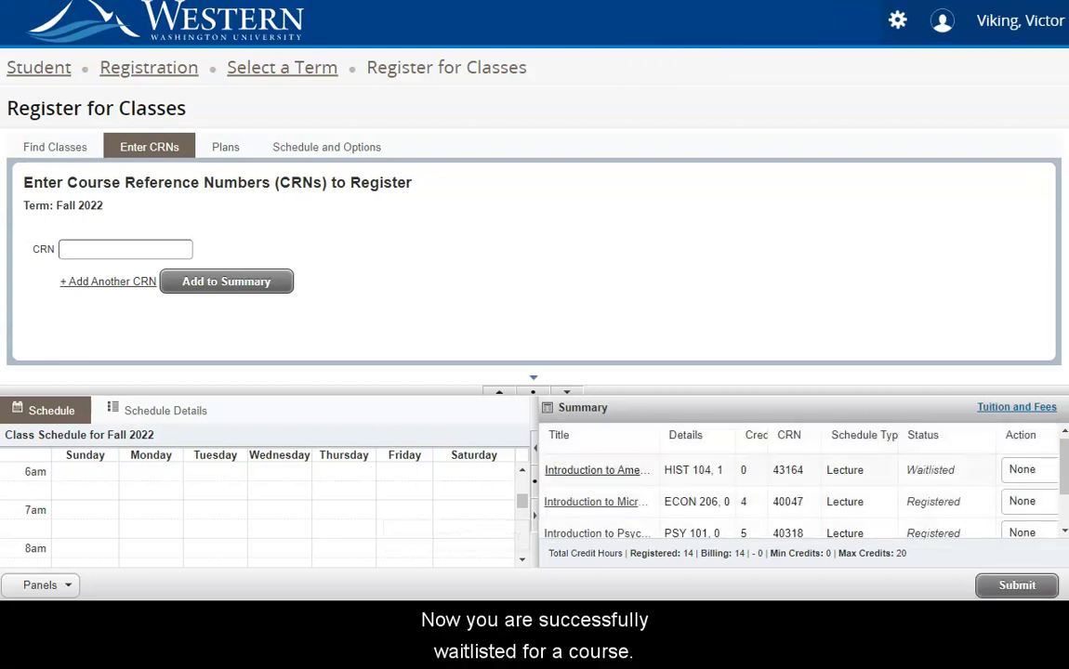
- Enlarge the schedule and summary area, review the weekly Fall 2022 class schedule, and open the schedule details
click(532, 392)
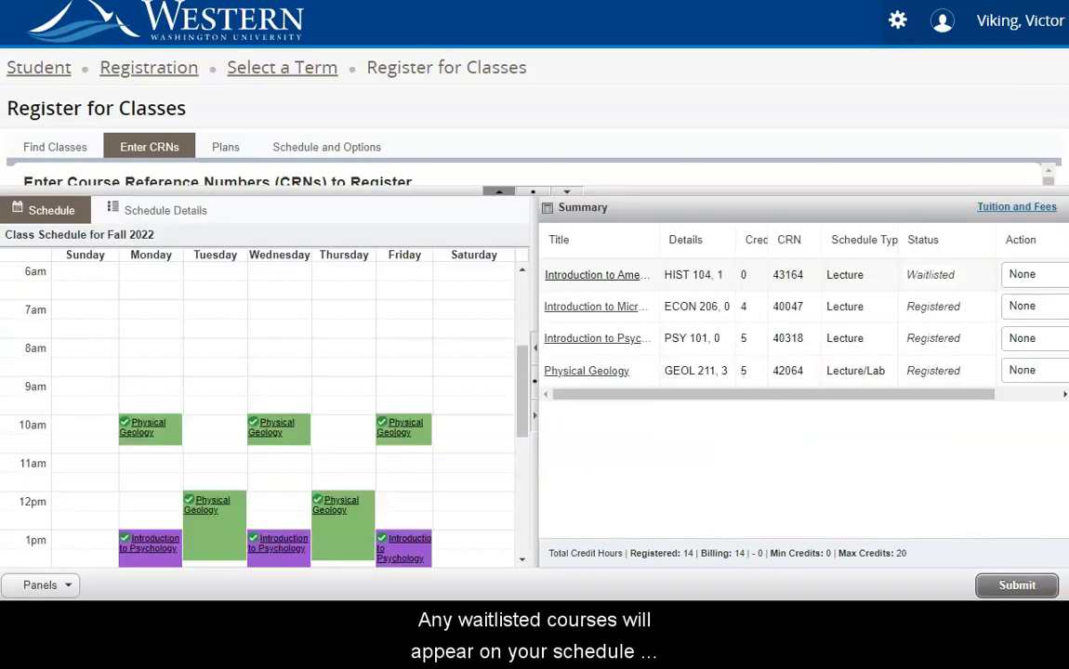
scroll(261, 418, down, 2)
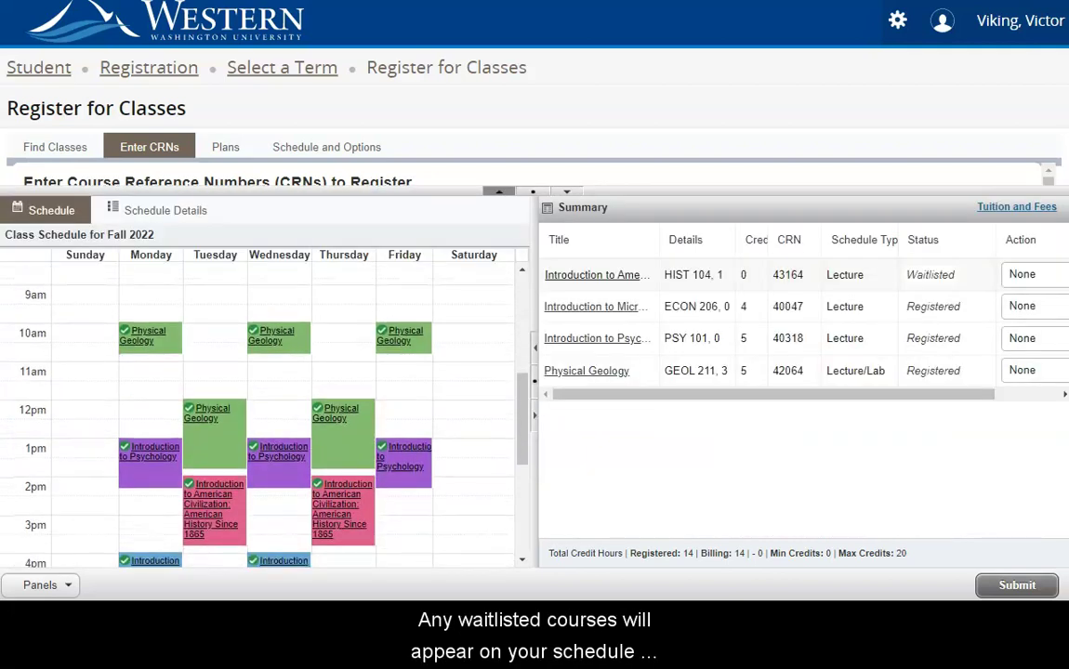
scroll(261, 418, down, 1)
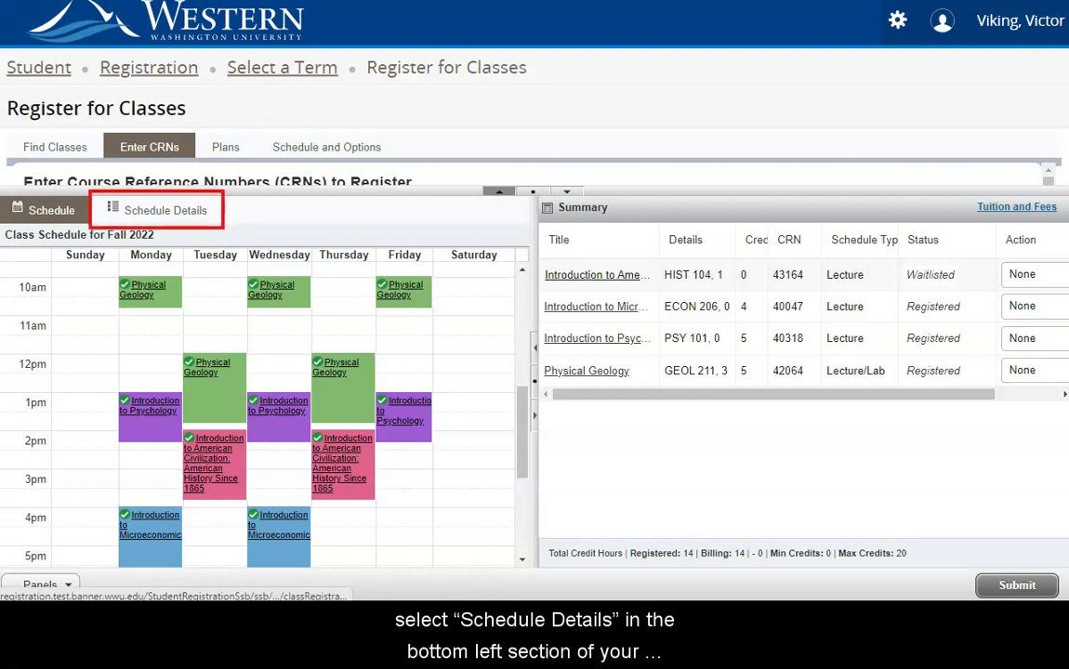
click(157, 210)
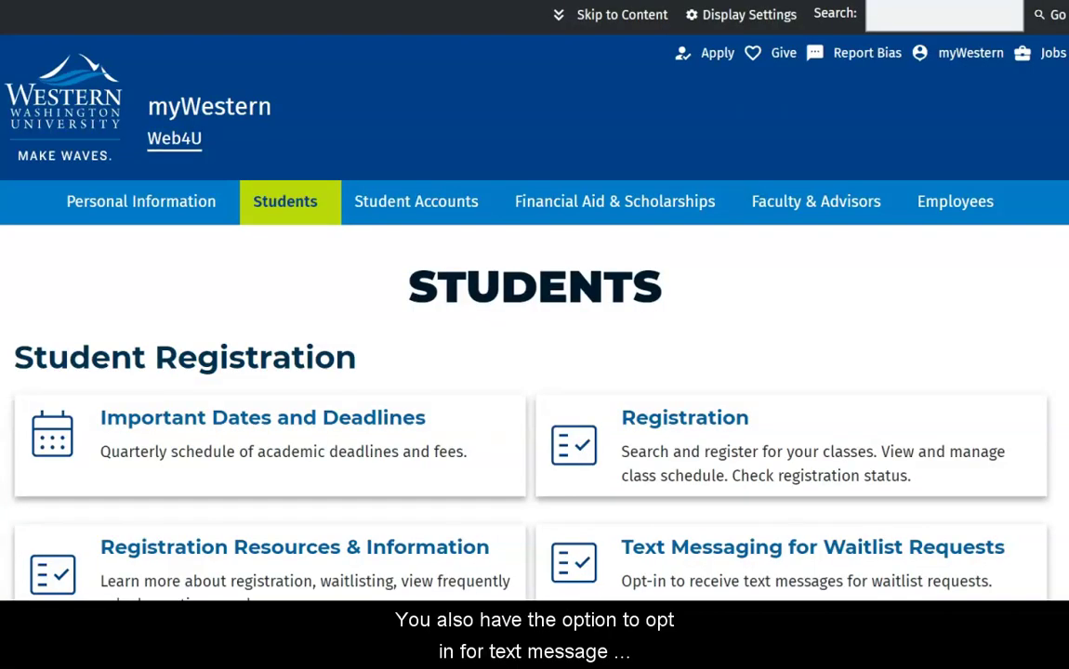
- Opt in to Registration Waitlist Text Message in the WWU opt-in preferences and submit the choice
scroll(534, 372, down, 2)
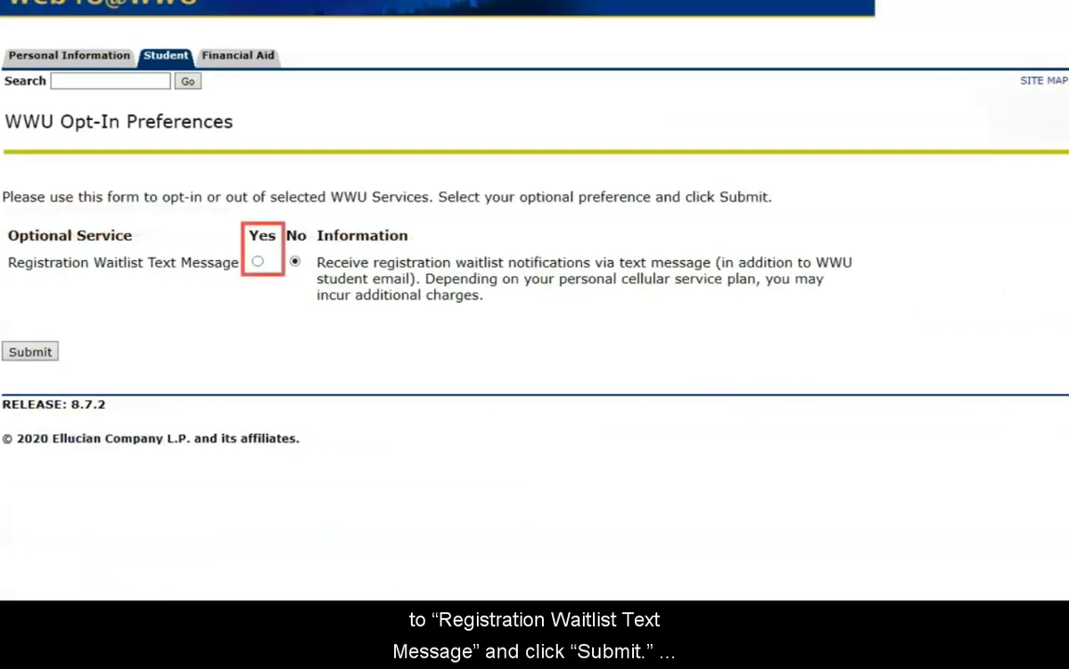
click(258, 261)
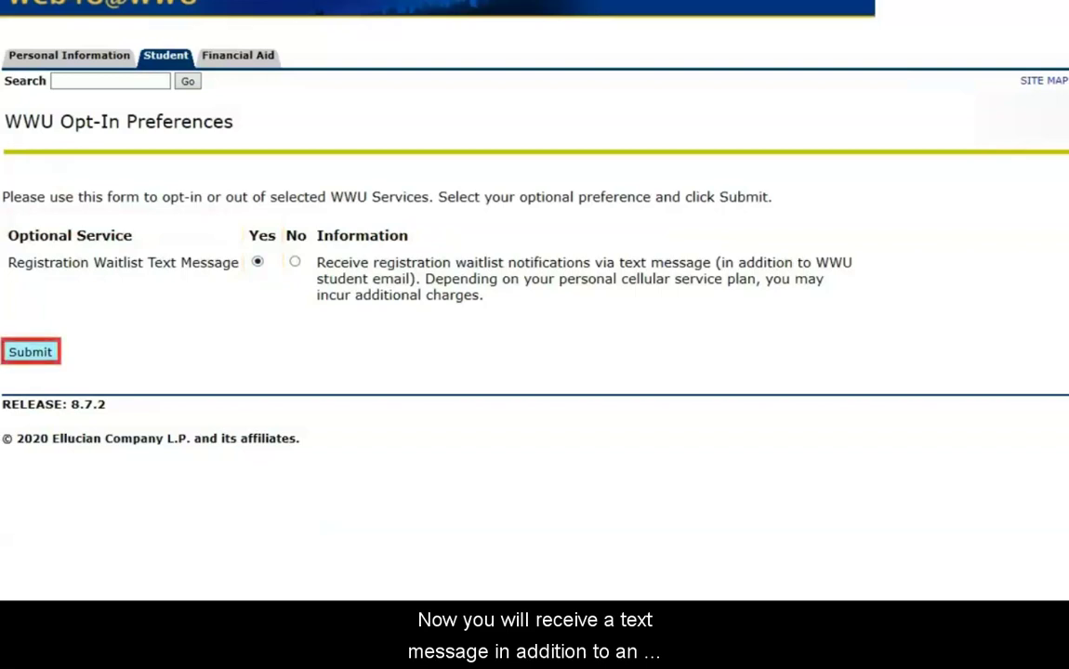
click(30, 351)
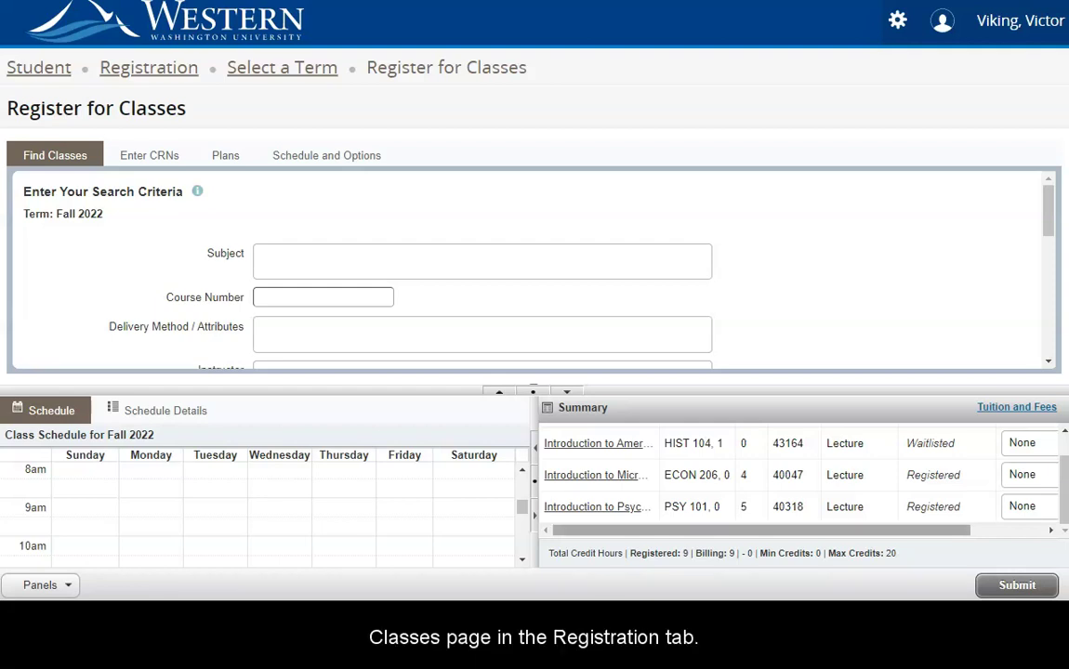
- Register for the waitlisted HIST 104 course by submitting the **Web Registered** action in the summary
drag(762, 530, 835, 530)
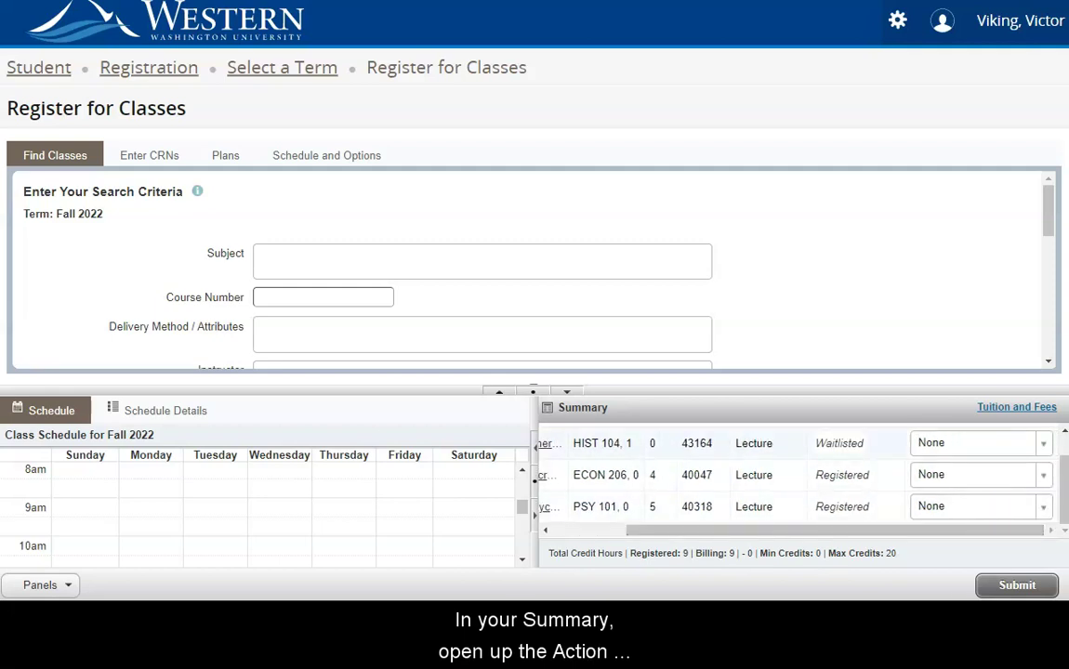
click(981, 444)
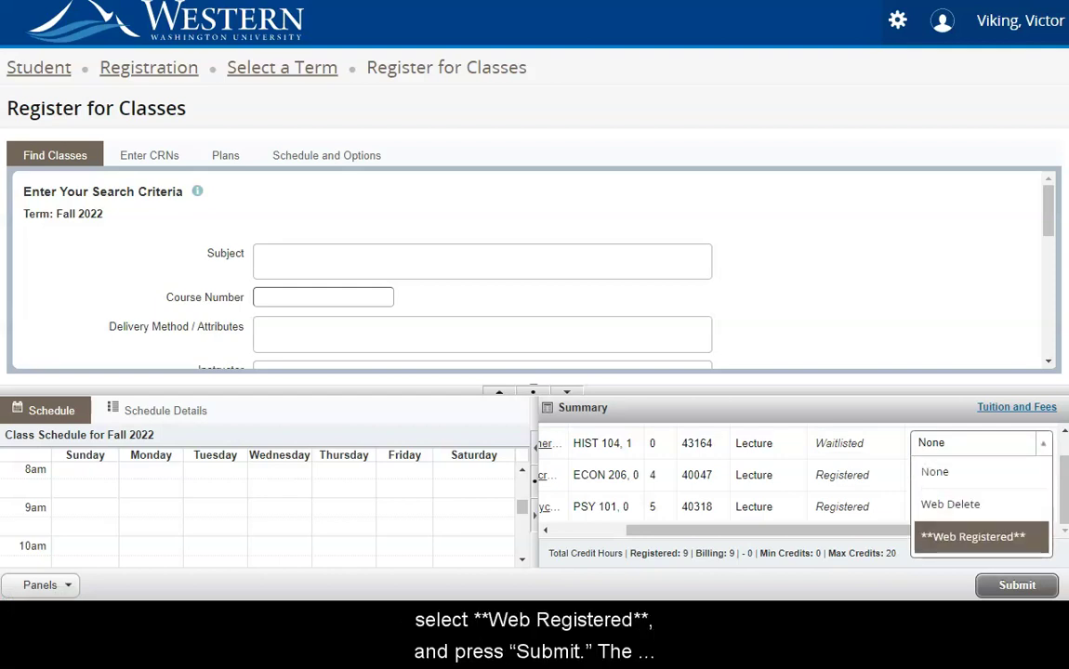
click(981, 536)
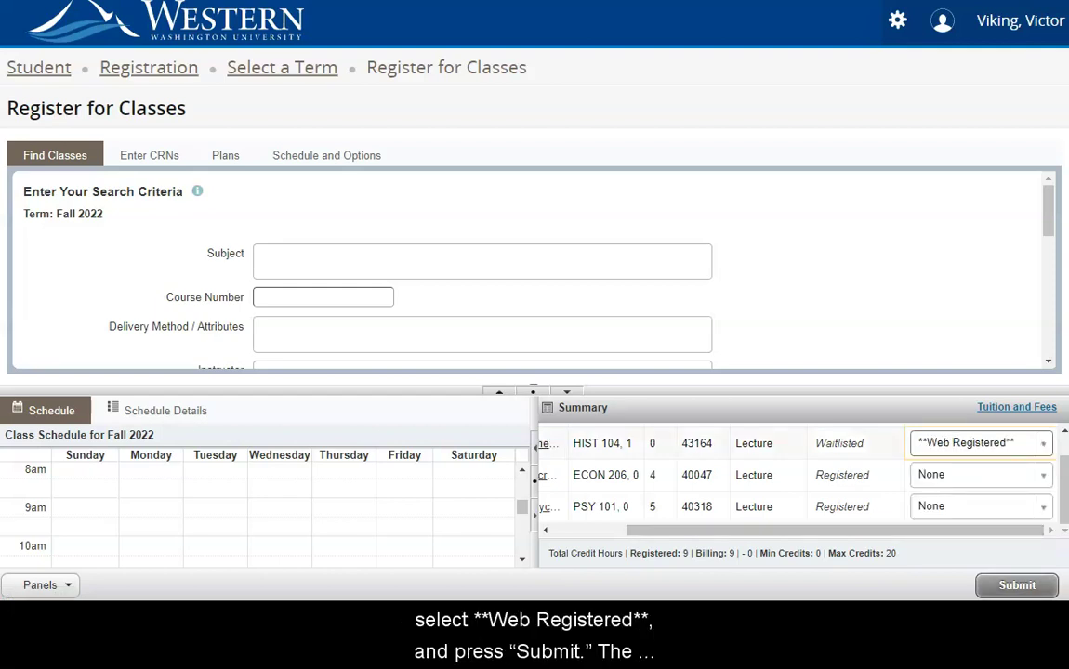
click(1016, 585)
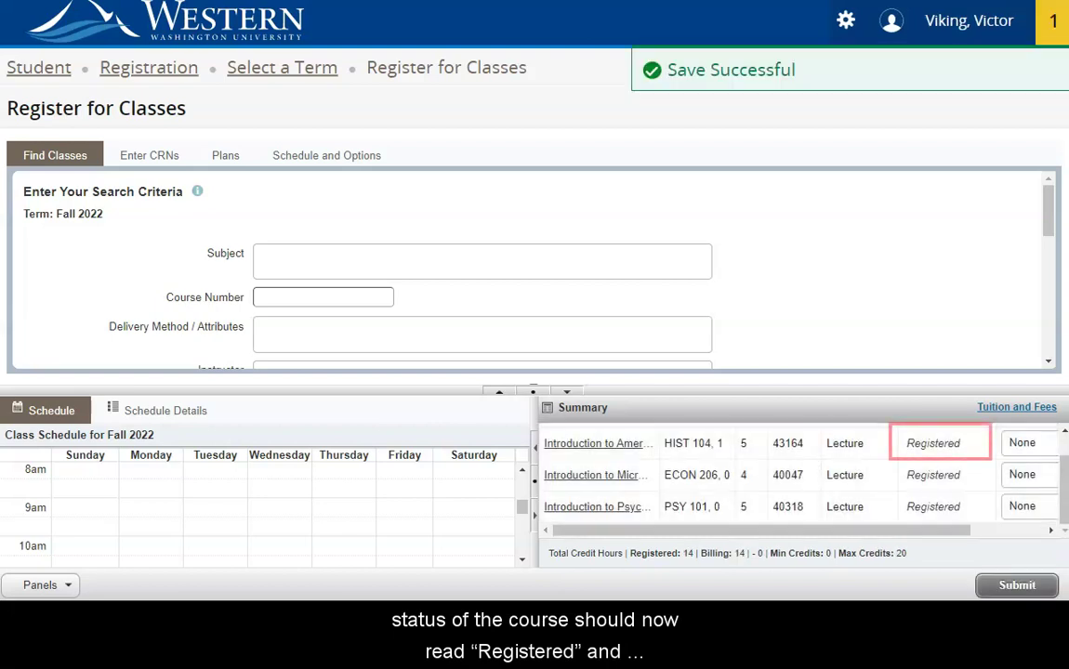